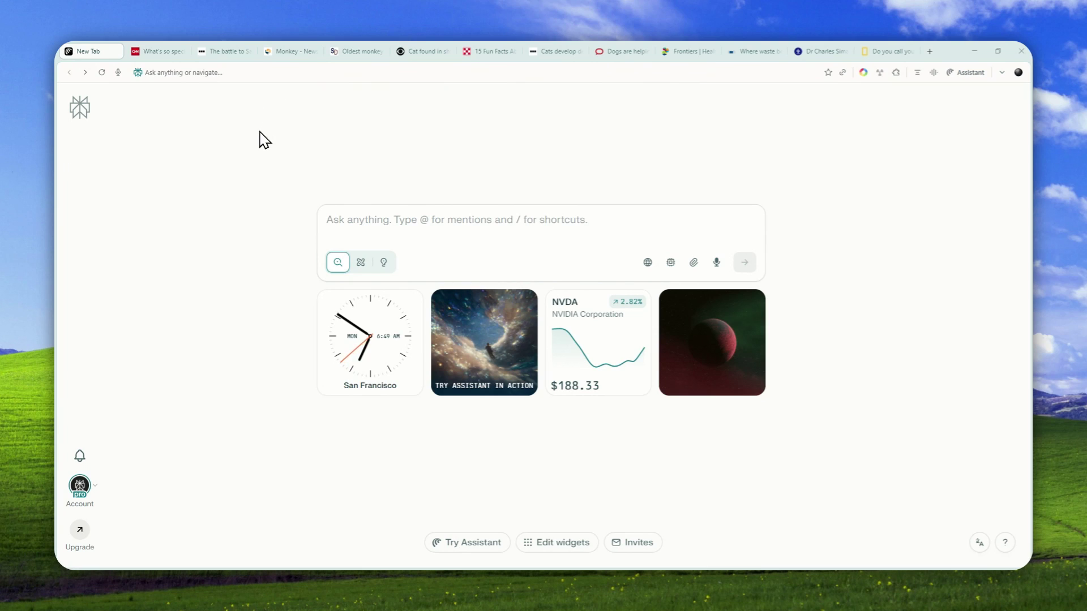
# Look through the cat, monkey, dog and waste articles, then return to the new-tab page
pyautogui.click(148, 51)
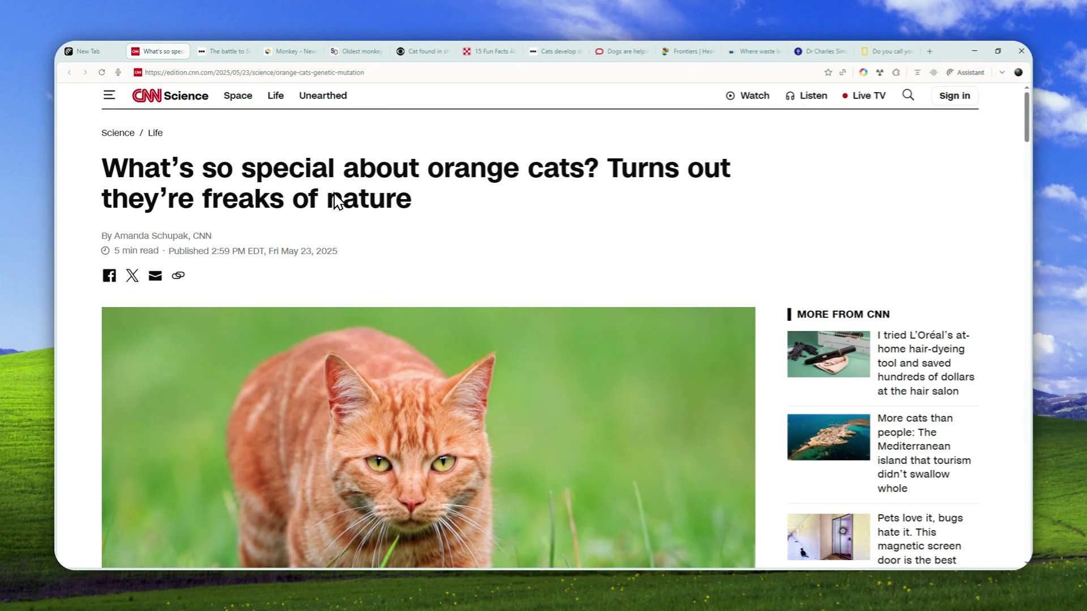
pyautogui.click(223, 40)
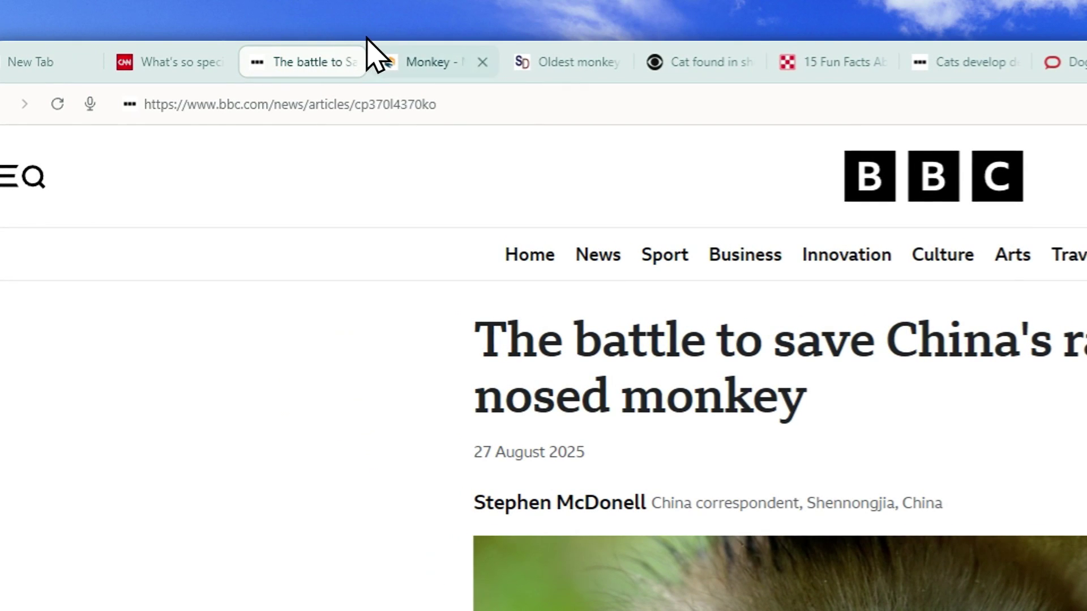
pyautogui.click(403, 41)
pyautogui.click(557, 44)
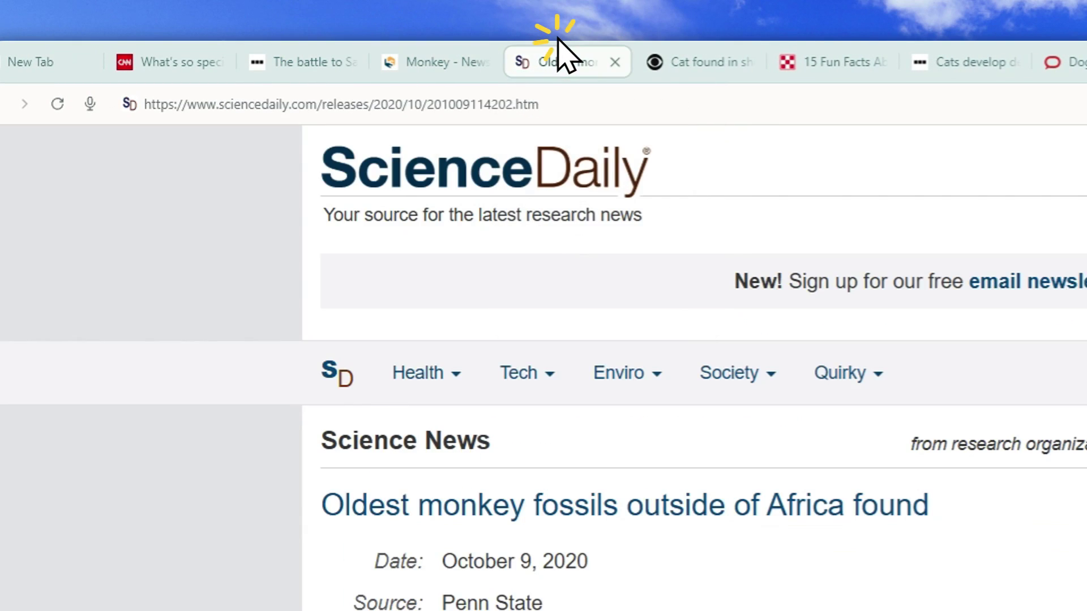
pyautogui.click(863, 45)
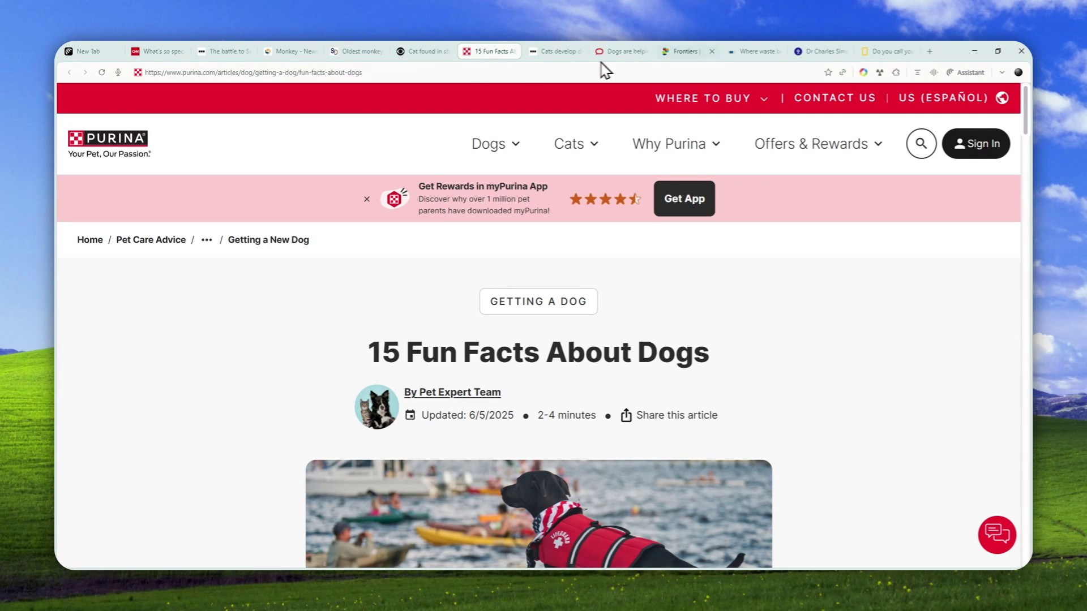
pyautogui.click(754, 50)
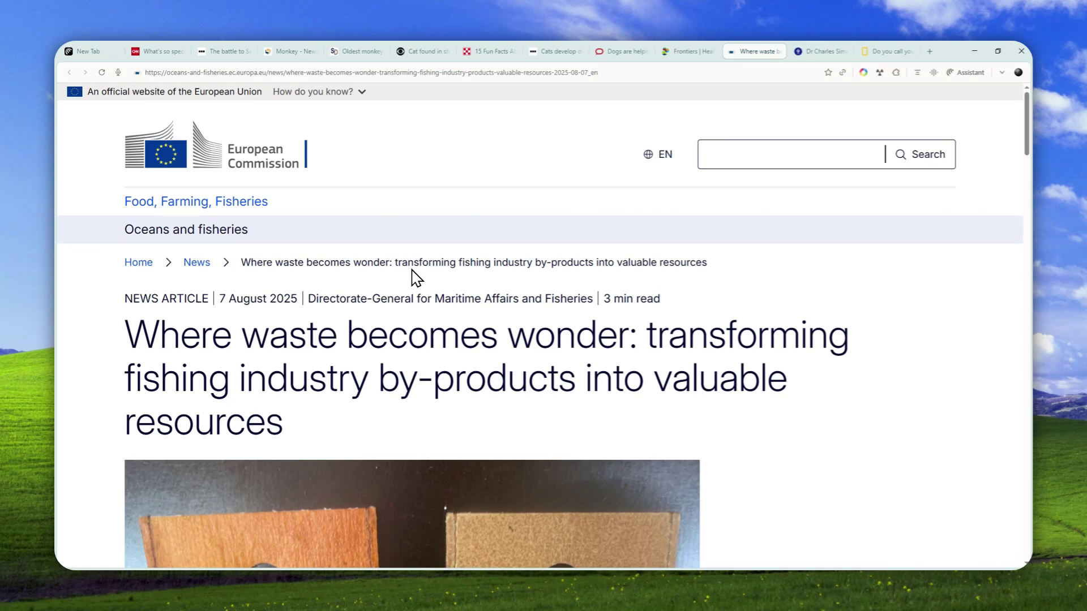
pyautogui.click(105, 51)
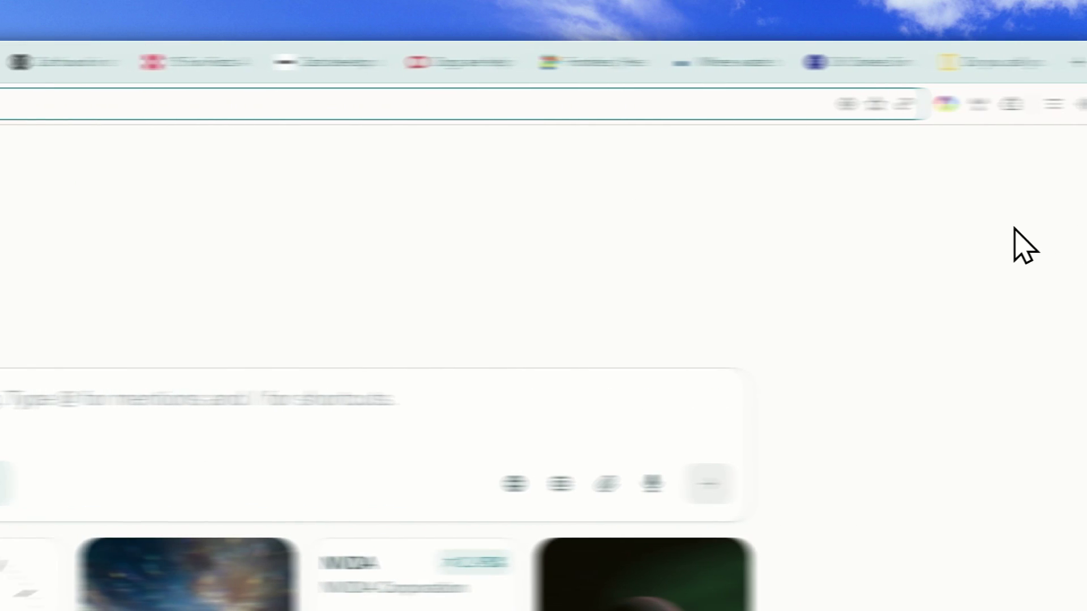
# Write a request in the Assistant panel asking it to organize all tabs by animal type
pyautogui.click(905, 105)
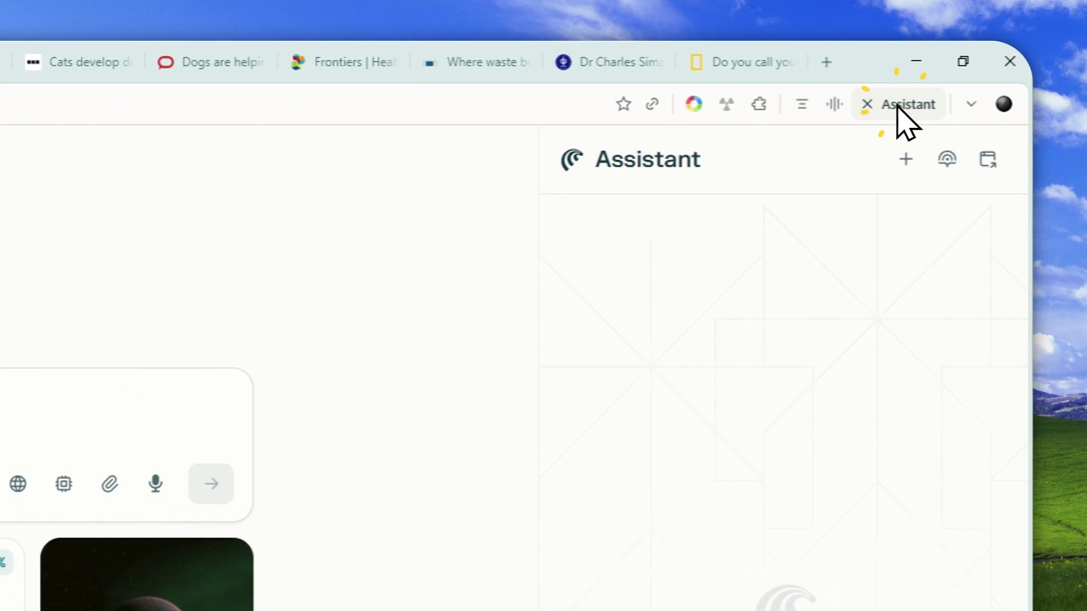
pyautogui.click(671, 508)
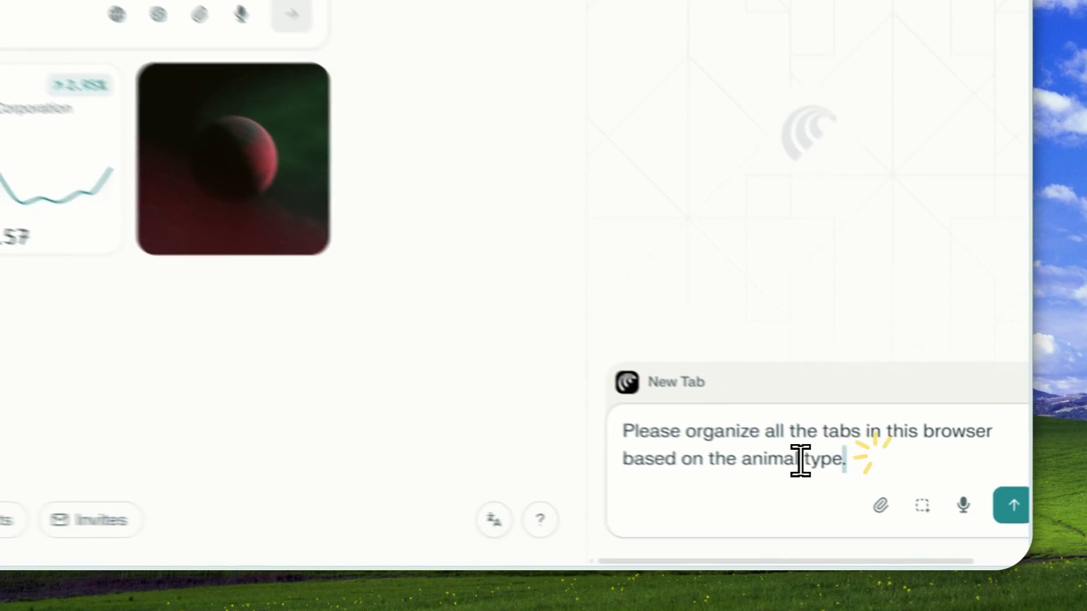
pyautogui.moveTo(934, 510); pyautogui.dragTo(825, 479)
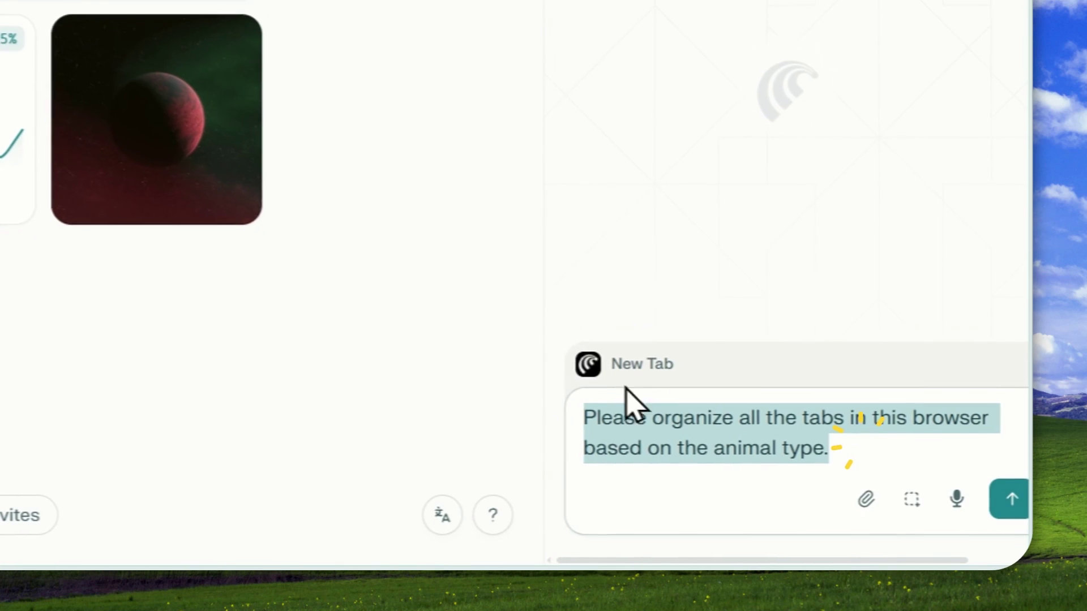
# Send the organize-by-animal request so the Assistant creates Cat, Monkey, Dog and Fish groups
pyautogui.click(1021, 535)
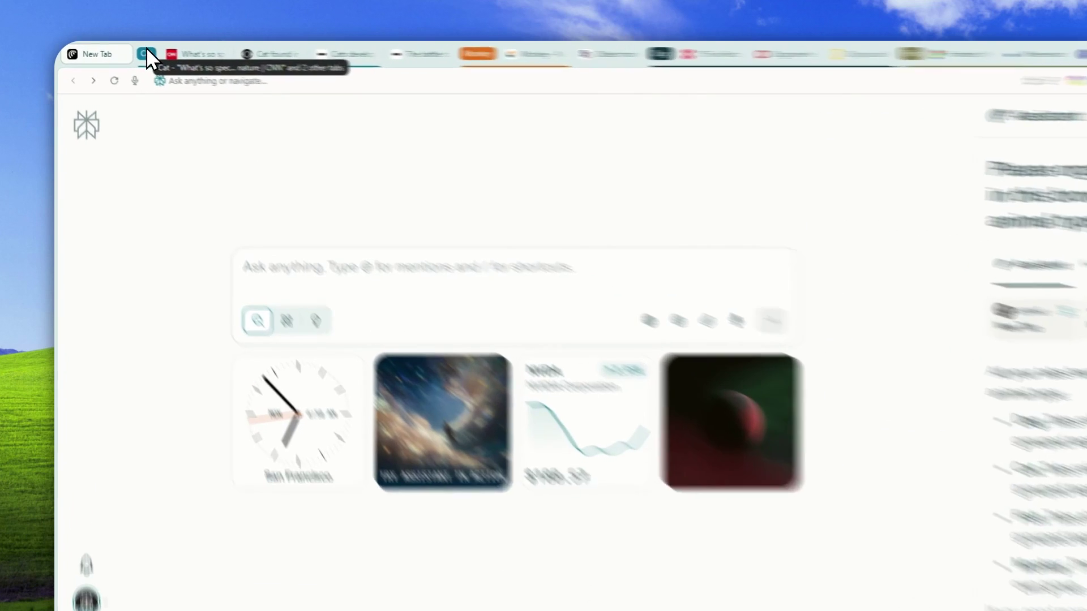
# Collapse the Cat, Monkey, Dog and Fish tab groups
pyautogui.click(126, 51)
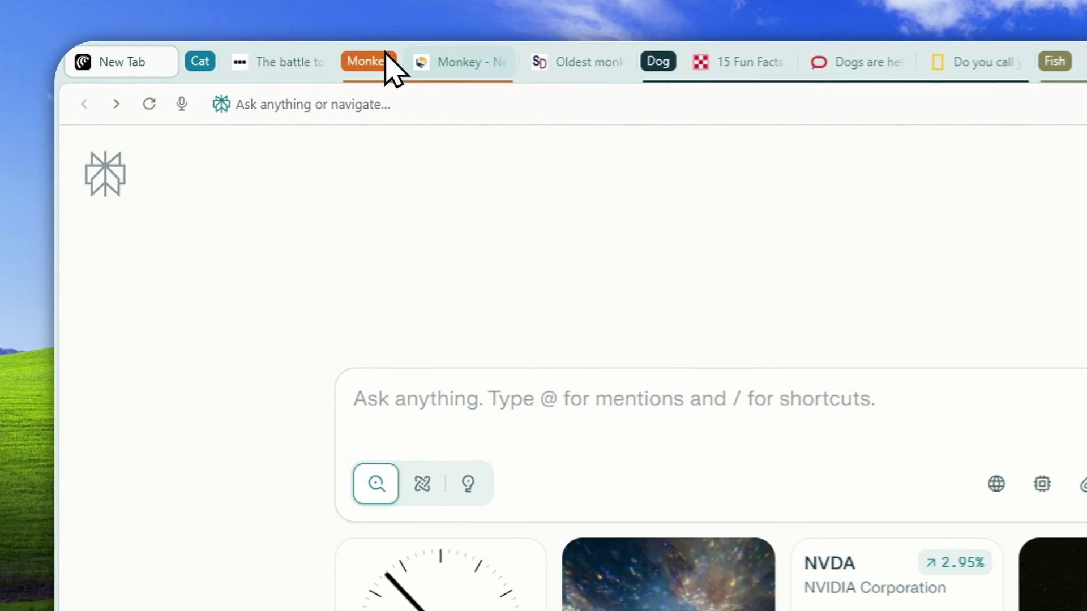
pyautogui.click(371, 61)
pyautogui.click(540, 61)
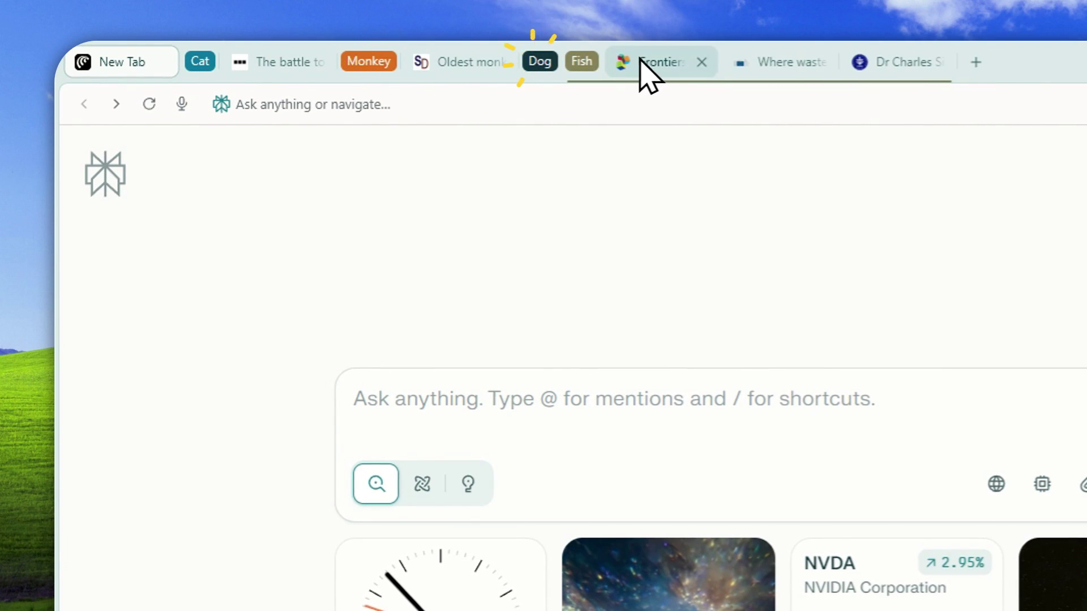
pyautogui.click(577, 62)
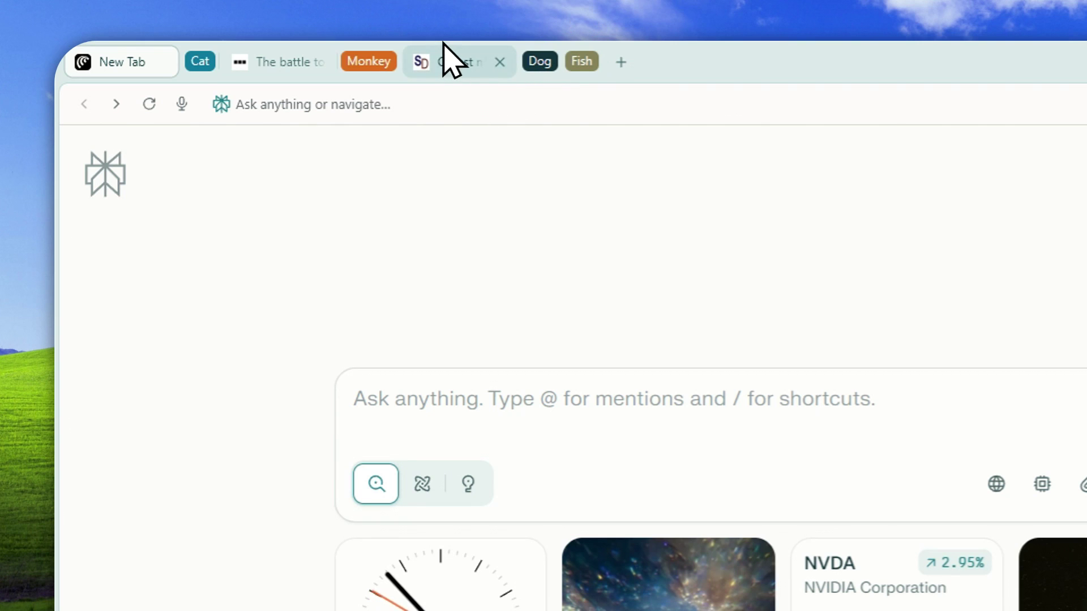
# Move the snub-nosed monkey and Oldest monkey fossils tabs into the Monkey group, then collapse it
pyautogui.click(449, 59)
pyautogui.click(306, 44)
pyautogui.moveTo(306, 45); pyautogui.dragTo(425, 53)
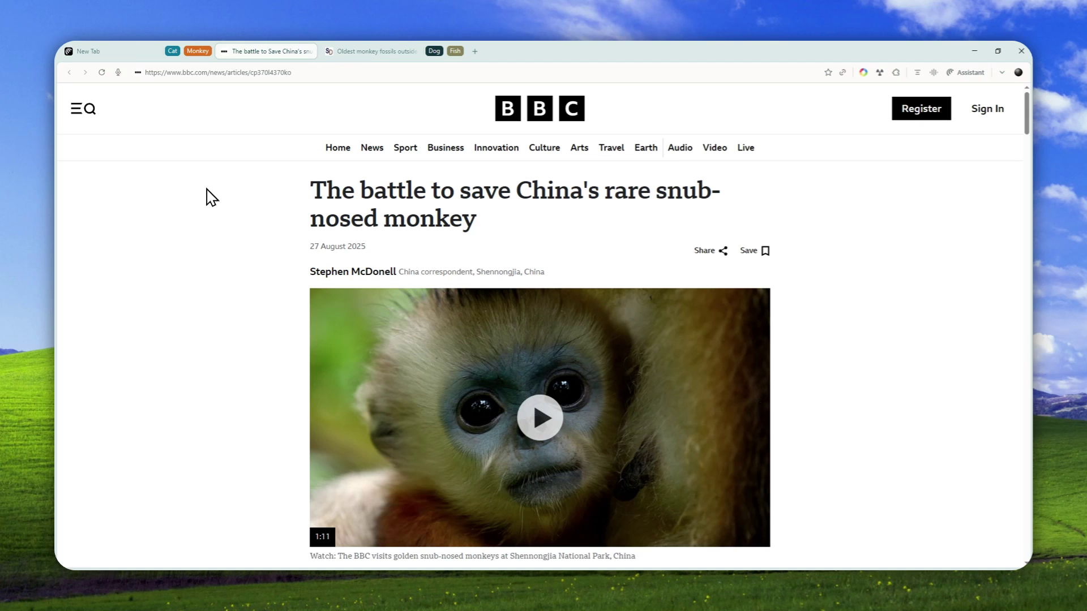
pyautogui.click(199, 51)
pyautogui.click(328, 50)
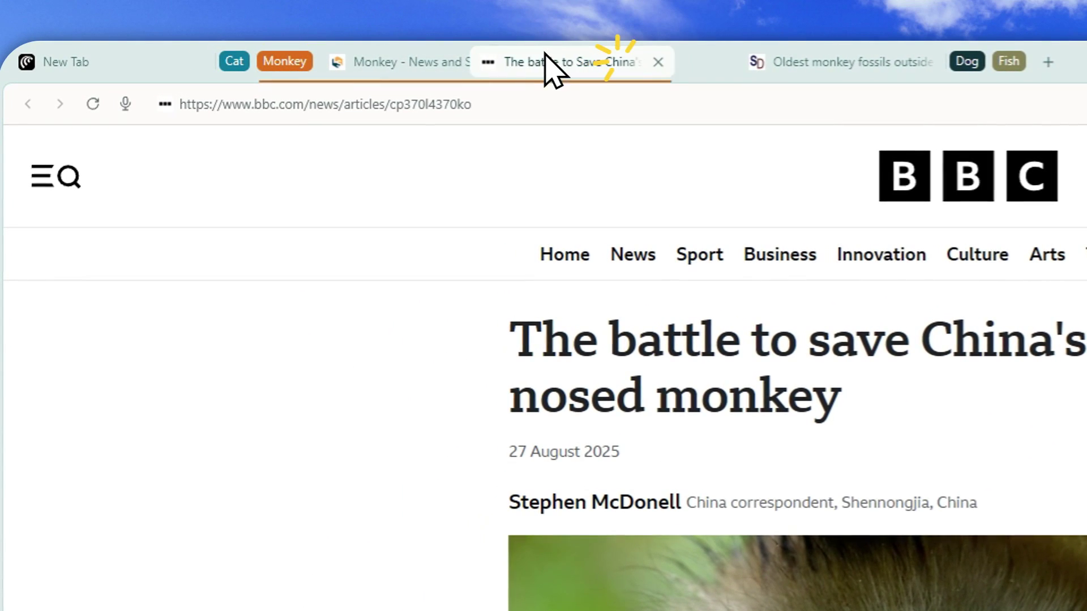
pyautogui.moveTo(545, 54); pyautogui.dragTo(468, 49)
pyautogui.moveTo(787, 56); pyautogui.dragTo(613, 49)
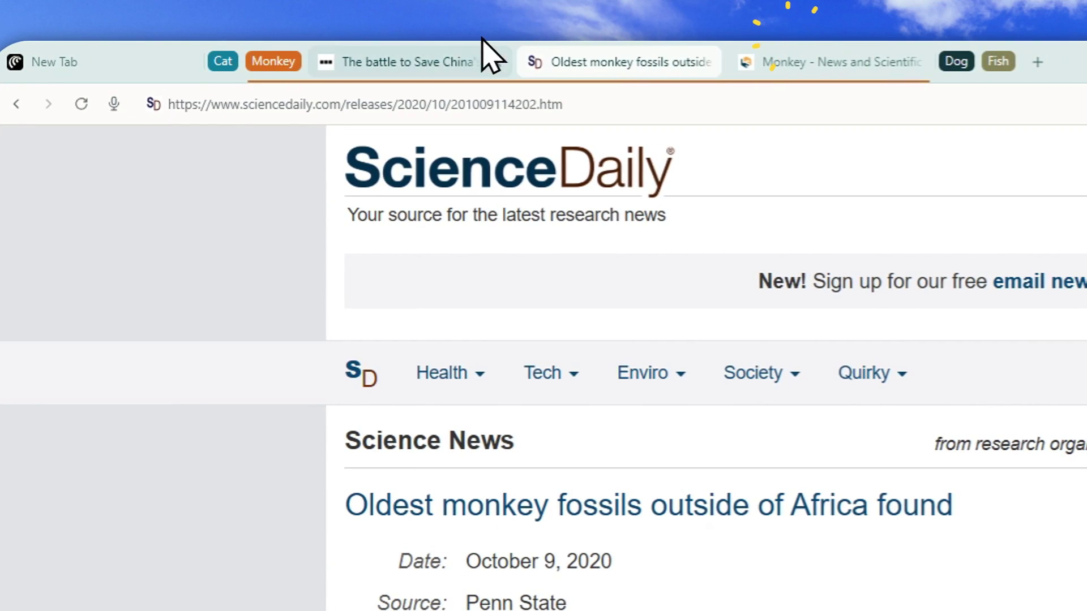
pyautogui.click(275, 60)
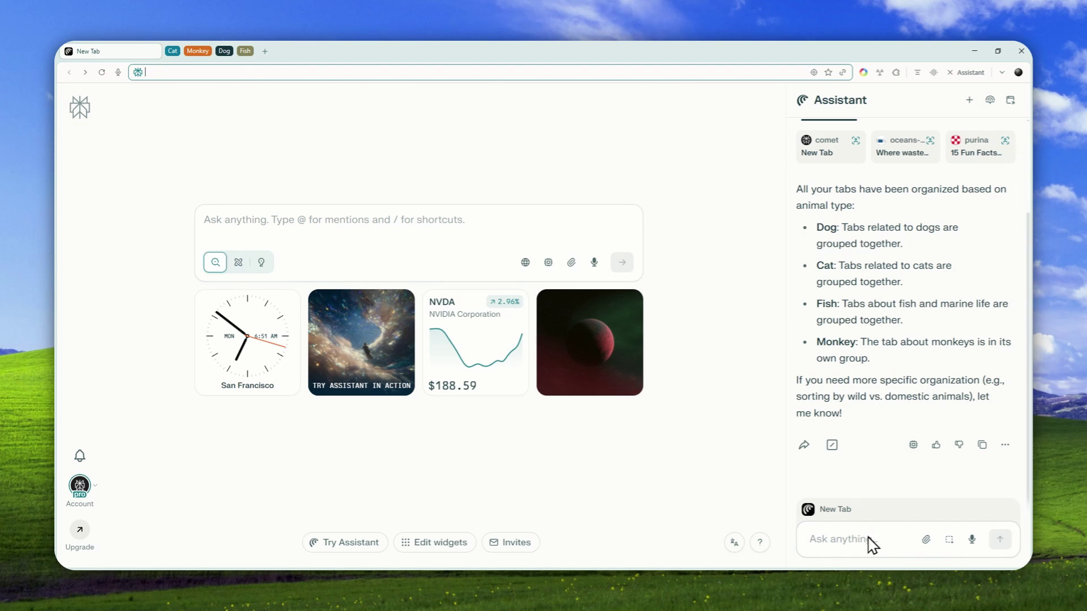
# Ask the Assistant 'Please ungroup all of them.' to dissolve every tab group
pyautogui.click(843, 538)
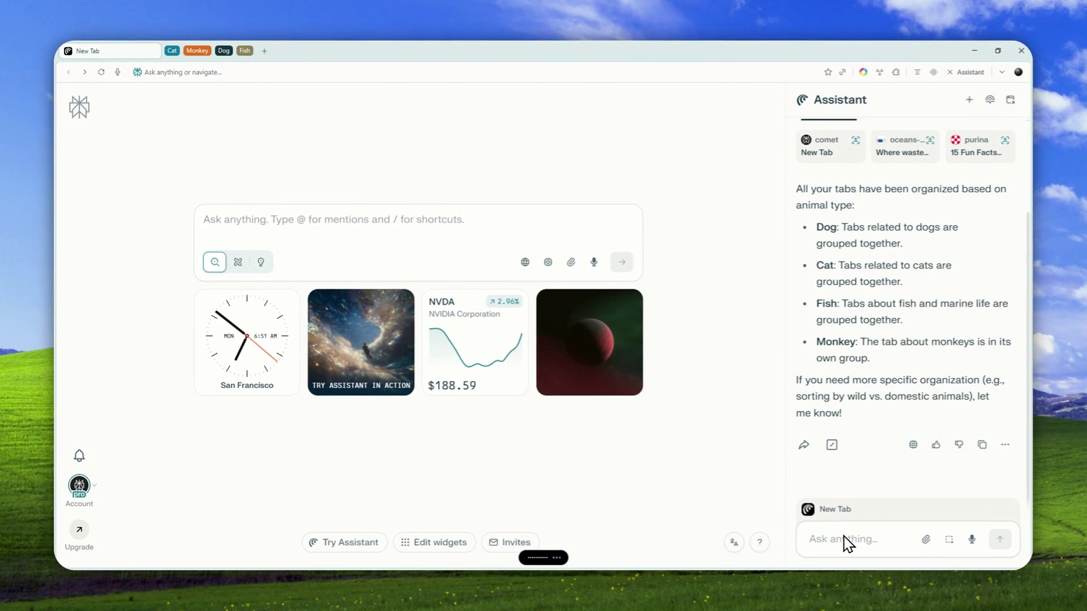
pyautogui.write('Please ungroup all of them.')
pyautogui.press('Return')
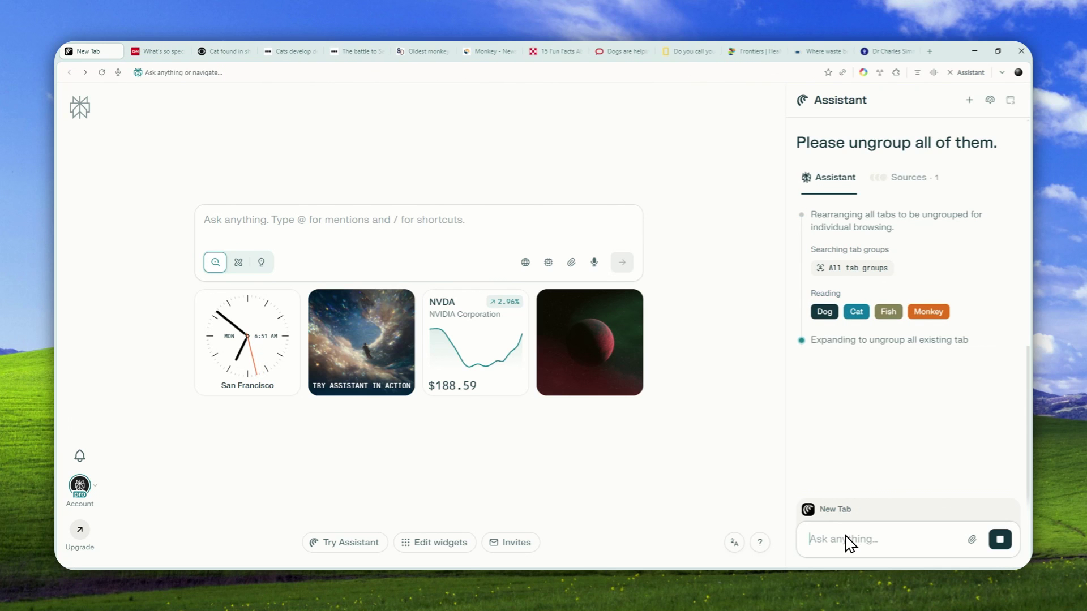
# Start a new Assistant chat and paste in the prepared sentiment-grouping request
pyautogui.click(969, 101)
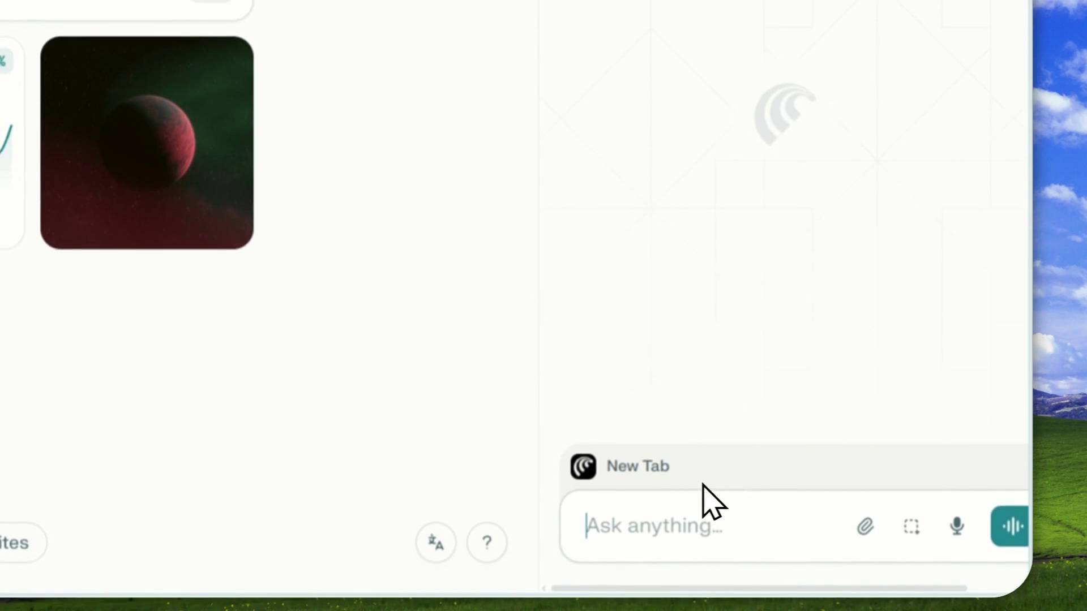
pyautogui.click(661, 517)
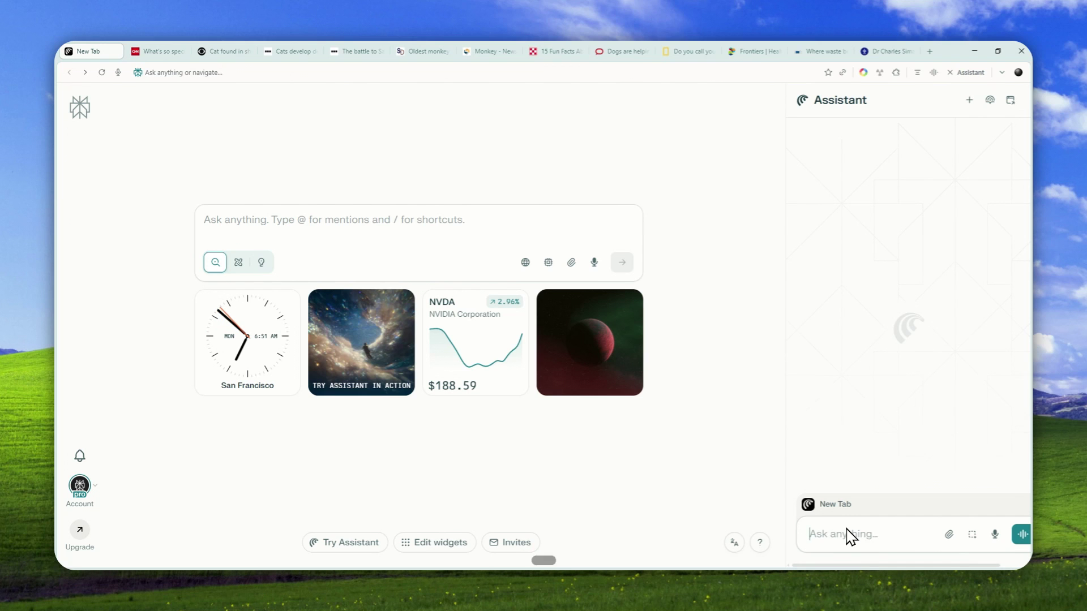
pyautogui.write('Please categorize or group all the tabs in this browser based on the sentiment of the content whether it is positive or negative.')
pyautogui.moveTo(975, 510); pyautogui.dragTo(832, 461)
# Send the request so the Assistant groups tabs into Positive and Negative Sentiment
pyautogui.click(1022, 535)
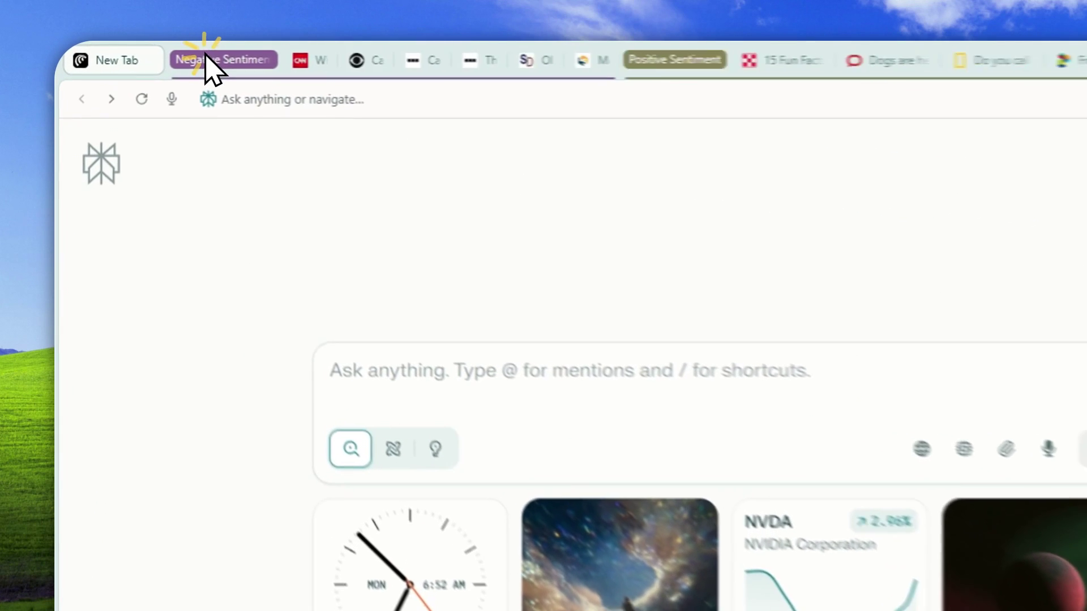
# Collapse the Negative Sentiment group, keep Positive Sentiment tabs visible, and review the Assistant's summary
pyautogui.click(148, 52)
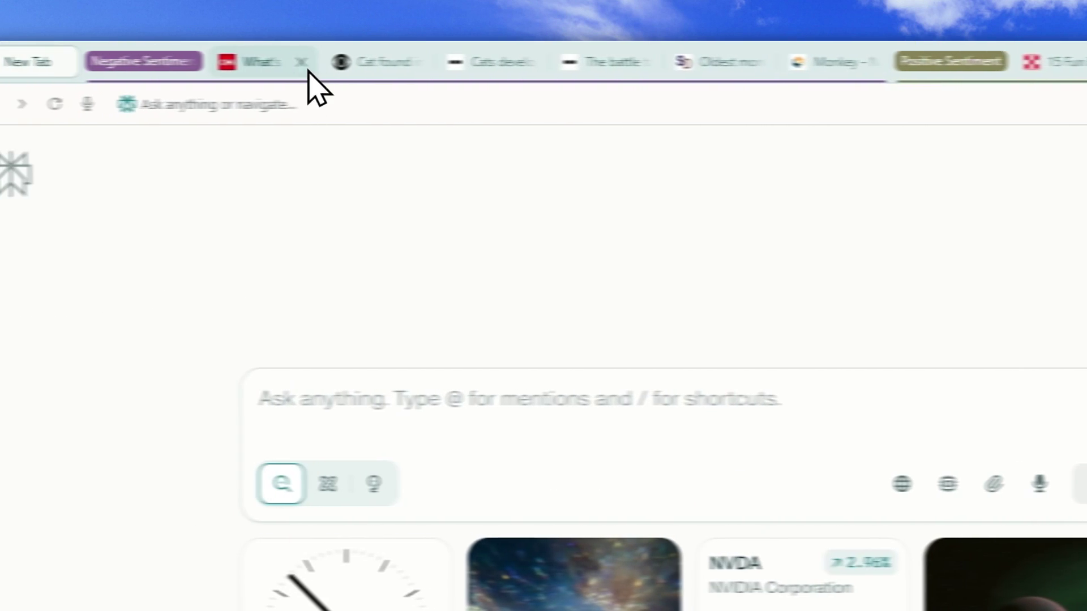
pyautogui.click(308, 68)
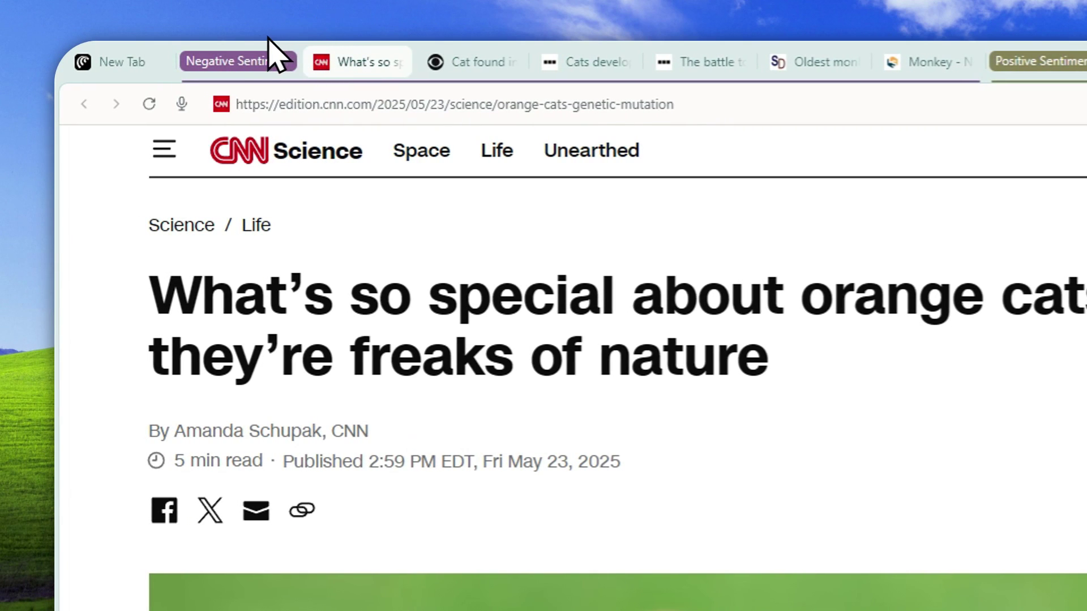
pyautogui.click(217, 53)
pyautogui.click(126, 52)
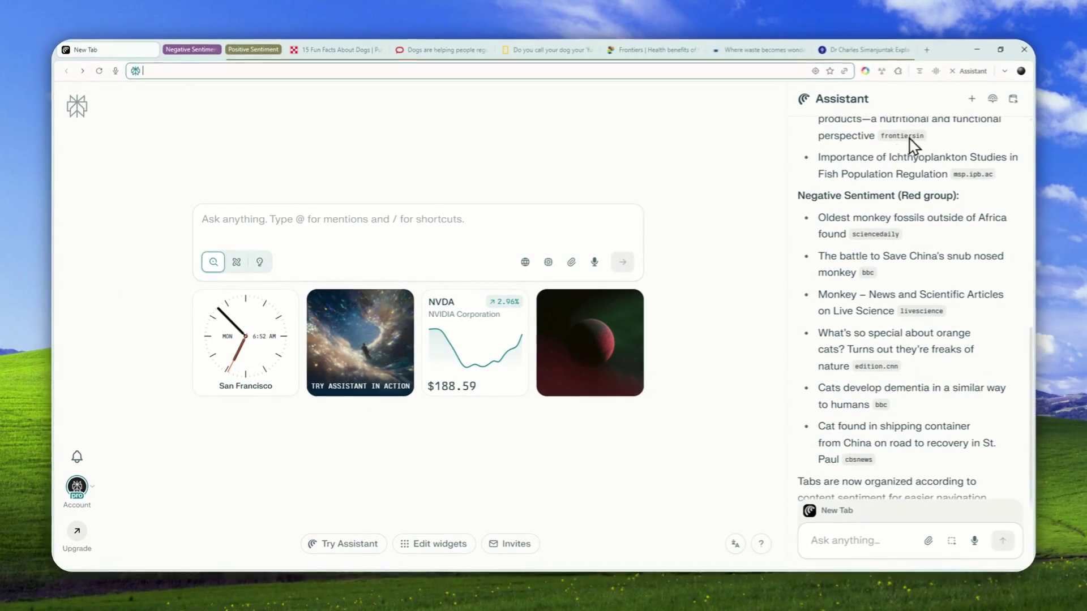
pyautogui.scroll(5, 953, 177)
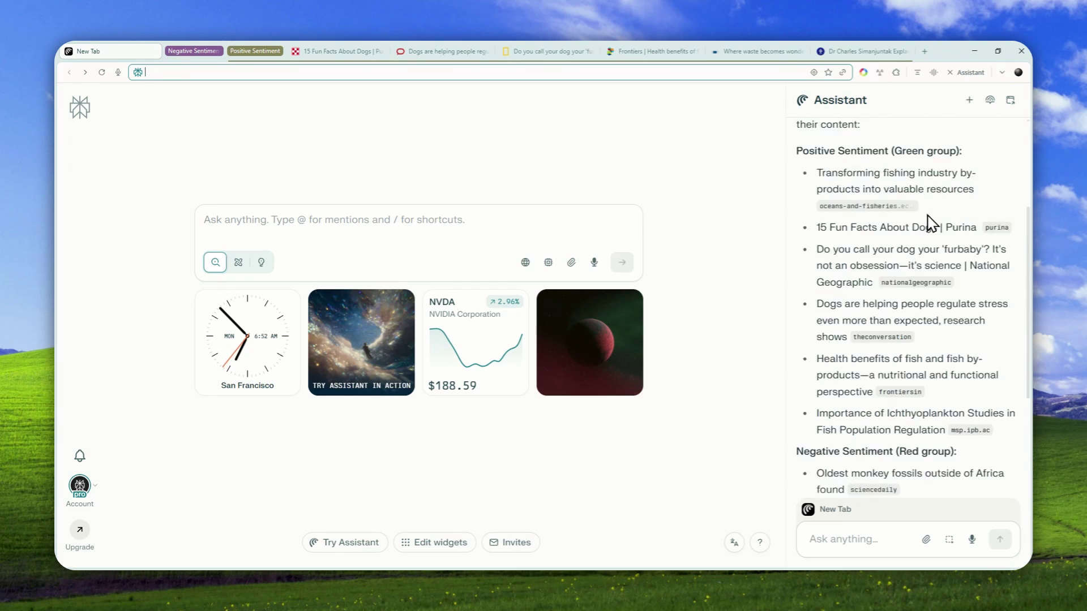
pyautogui.scroll(3, 928, 199)
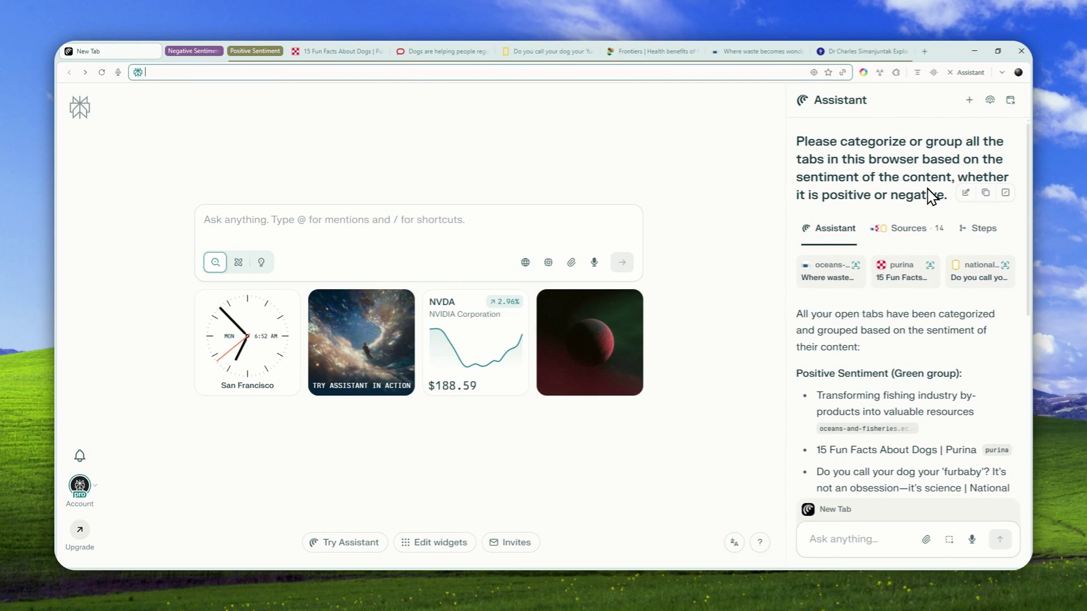